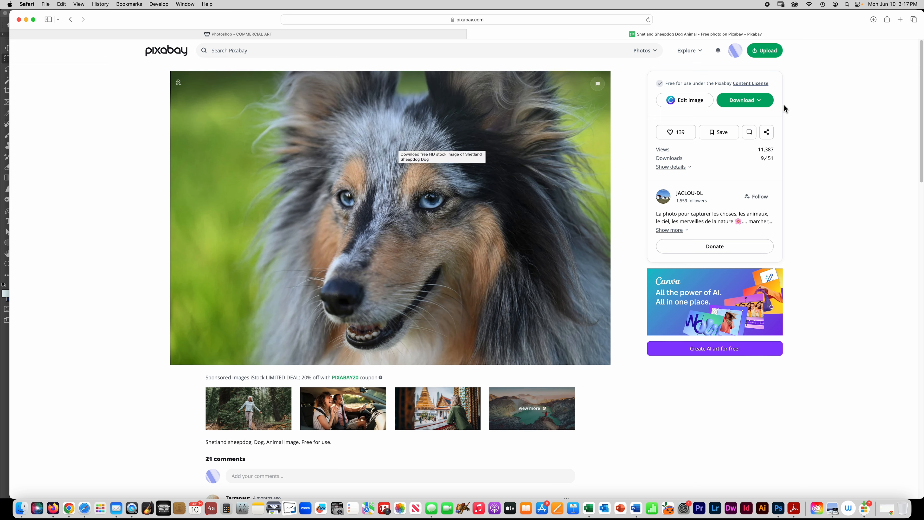
- Open the download options for the Shetland sheepdog photo on Pixabay
click(752, 104)
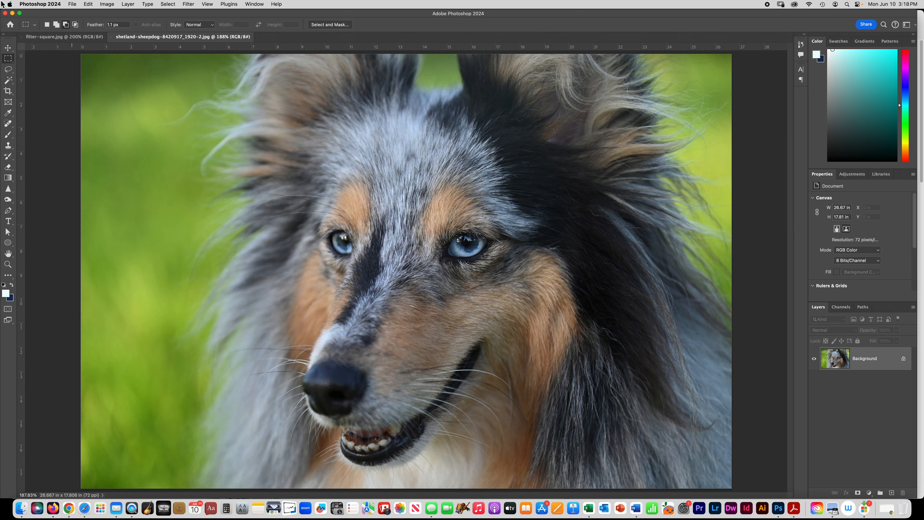
- Set the grid preferences to a gridline every 2 inches with 1 subdivision
click(87, 4)
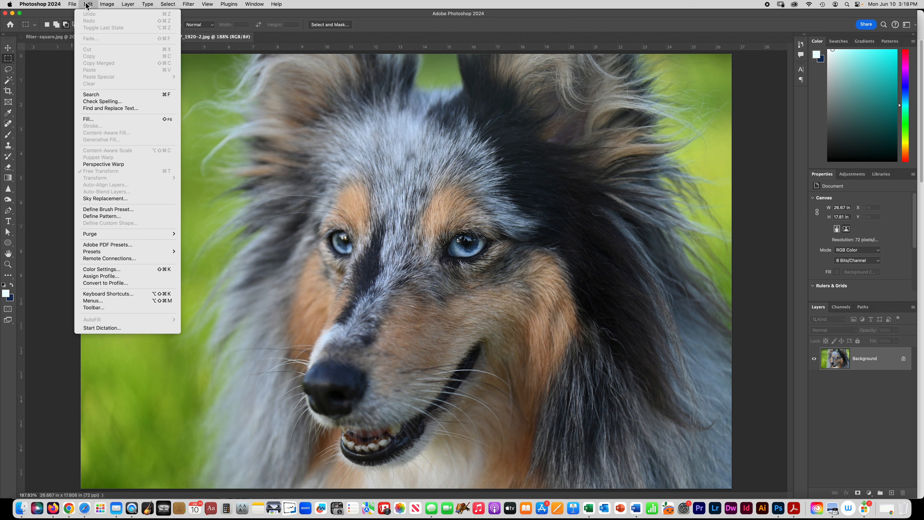
click(87, 5)
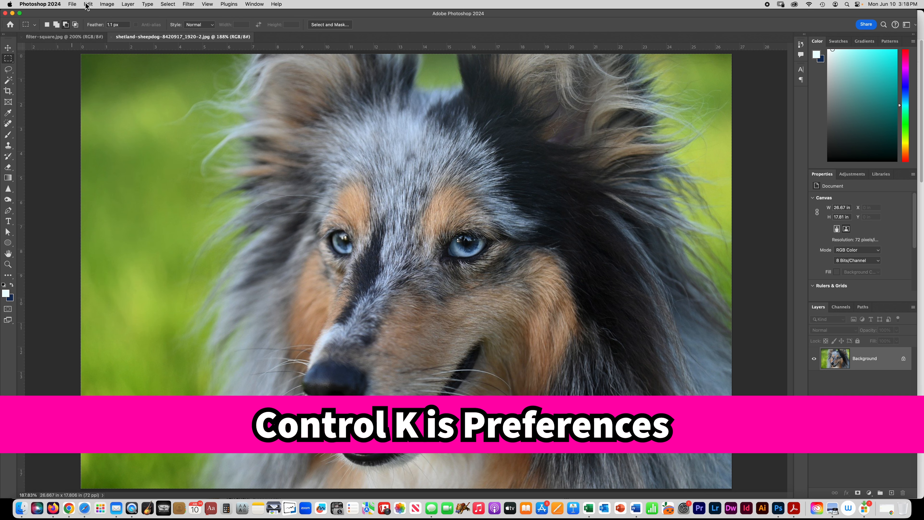
key(super+k)
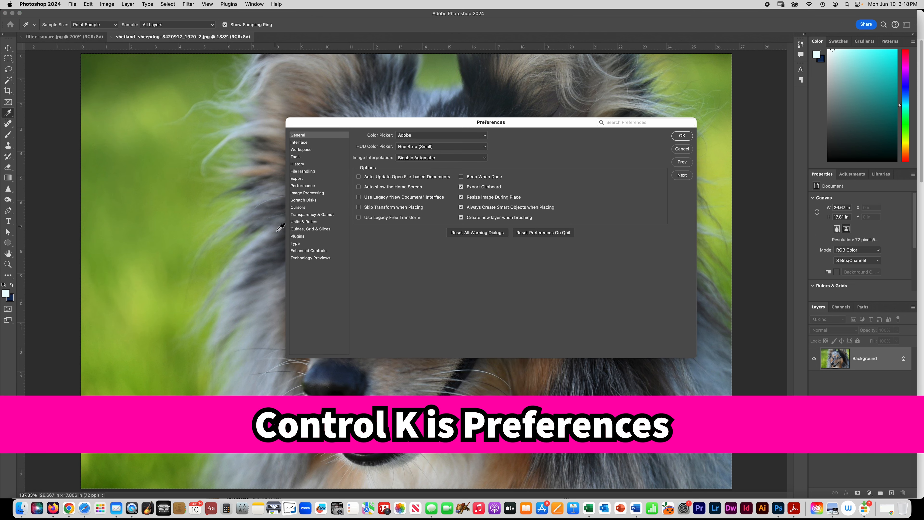
click(299, 230)
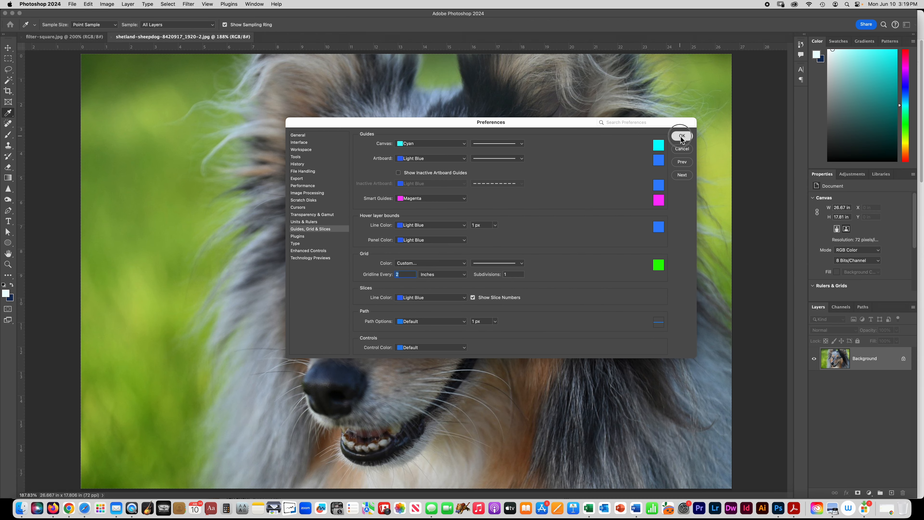
click(842, 54)
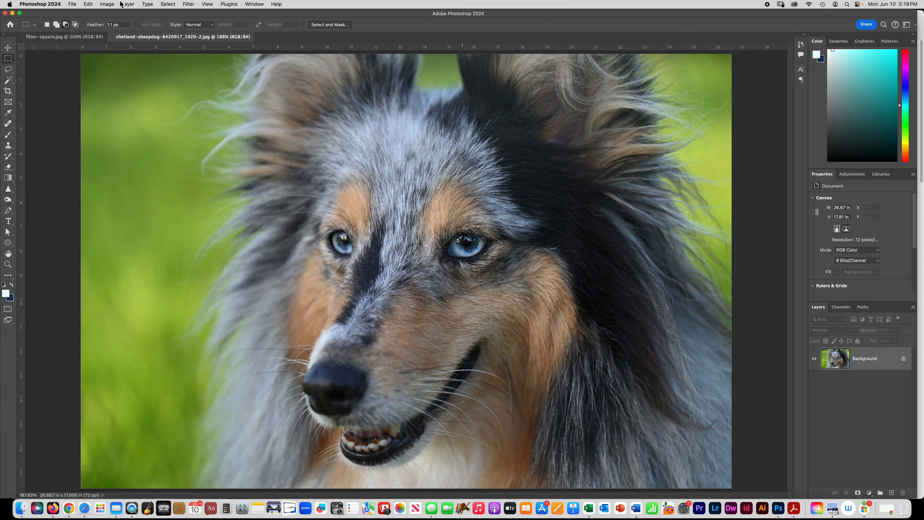
- Display the grid over the sheepdog photo and look at the snapping options
click(208, 4)
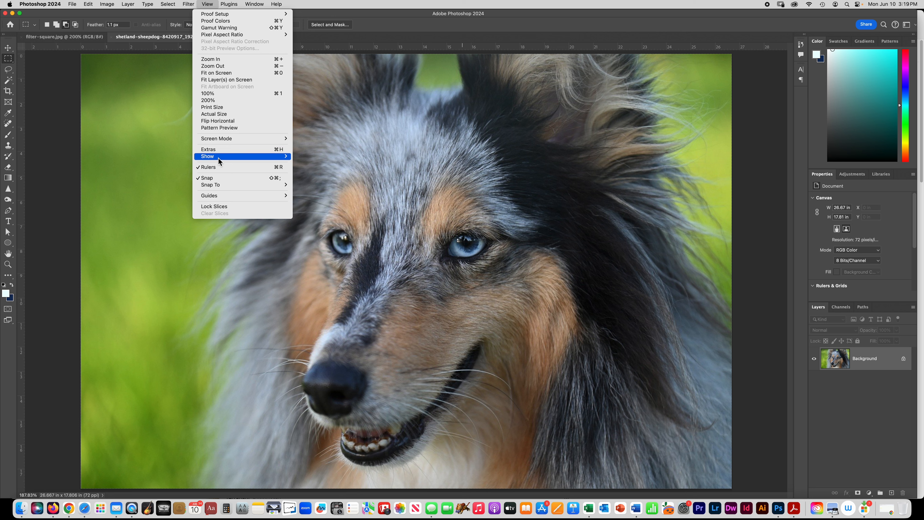
mouse_move(219, 162)
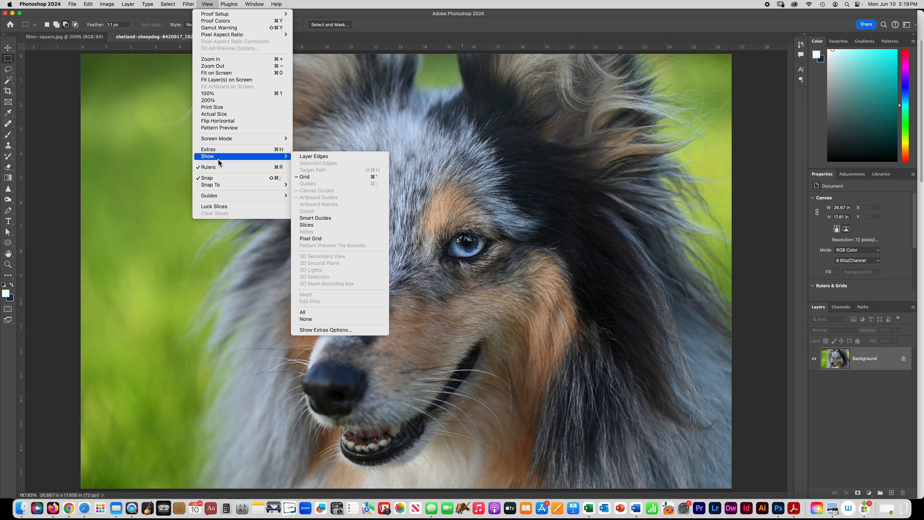
click(310, 178)
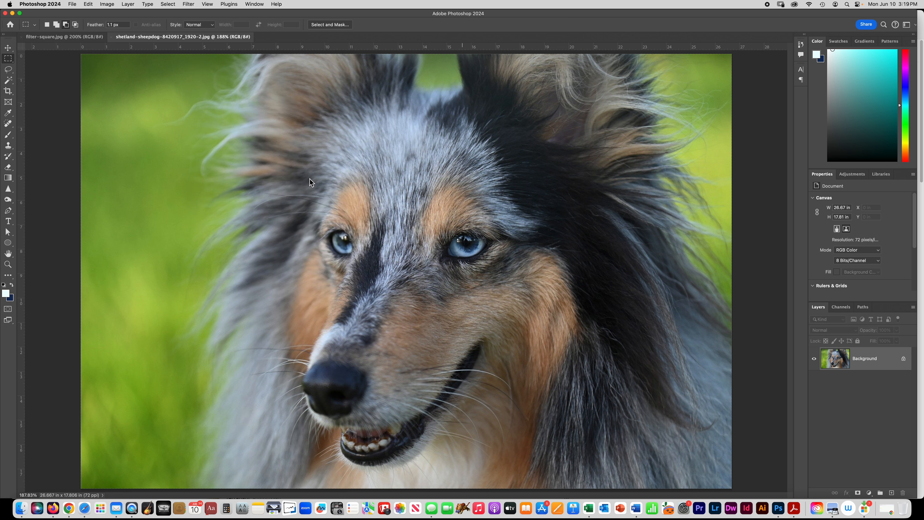
click(208, 5)
mouse_move(206, 157)
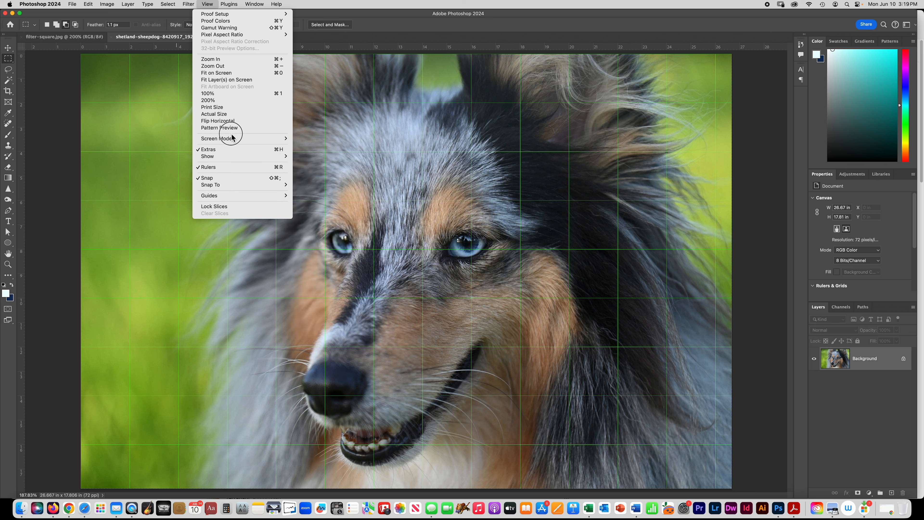
mouse_move(223, 190)
click(215, 4)
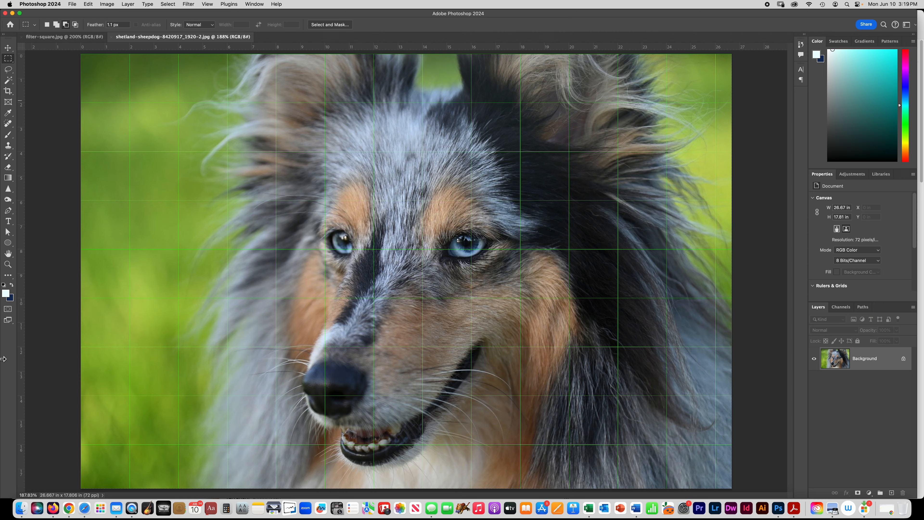
- At 100% view, crop the photo's right edge to remove the partial grid column
key(super+1)
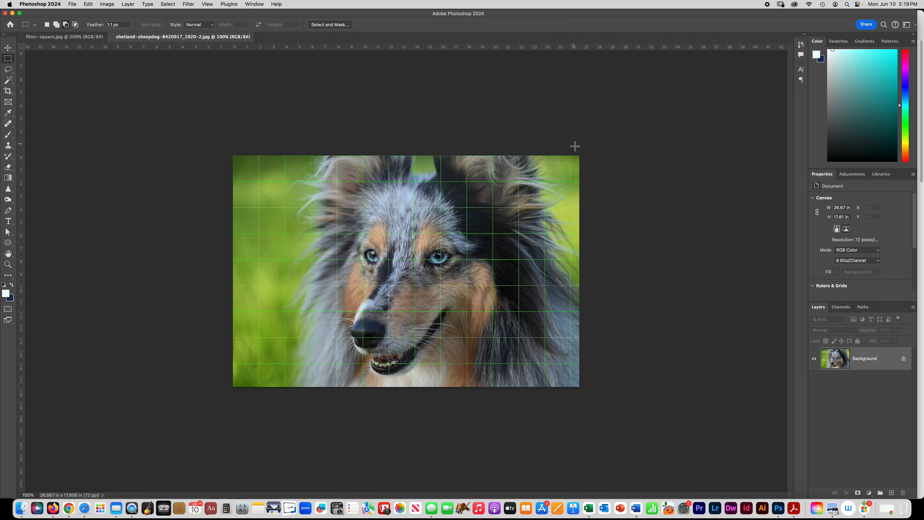
click(9, 94)
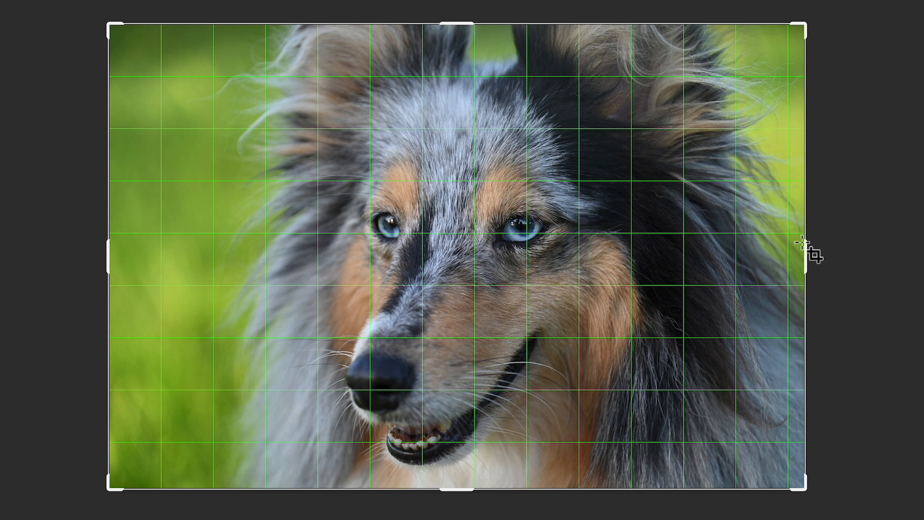
click(810, 259)
drag(810, 259, 803, 260)
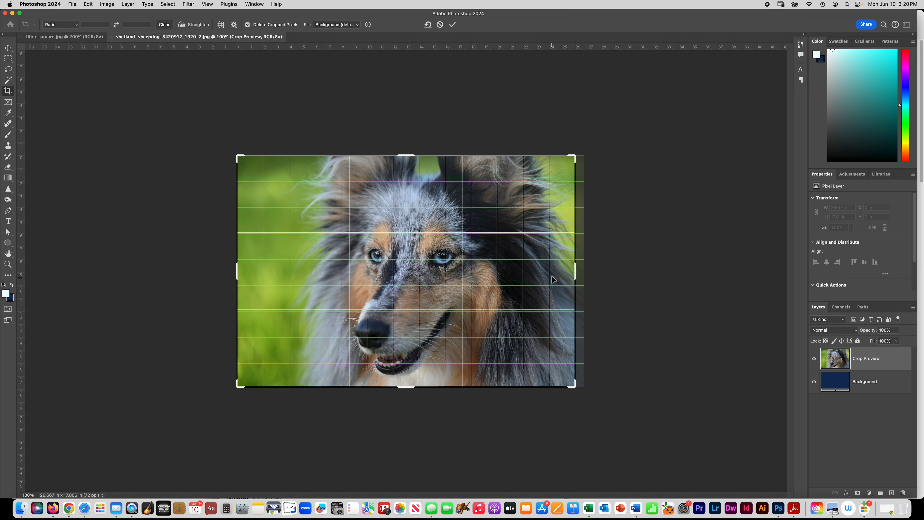
click(452, 26)
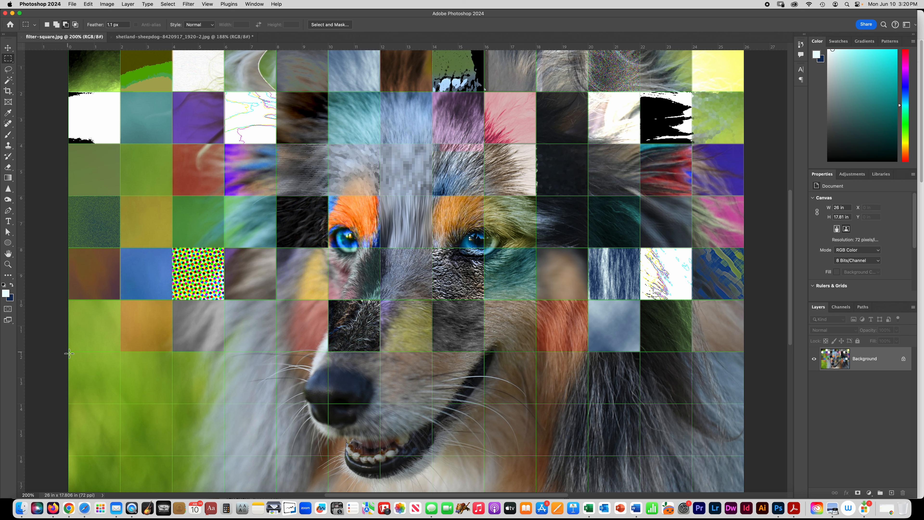
- Select the first-column grid square spanning 12 to 14 inches down filter-square.jpg and open the Hue/Saturation adjustment for it
drag(69, 353, 120, 403)
click(109, 5)
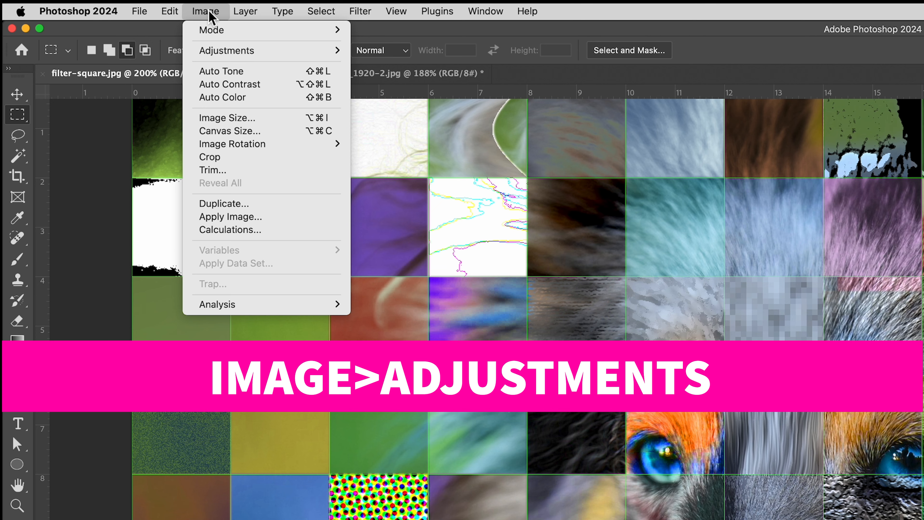
mouse_move(116, 31)
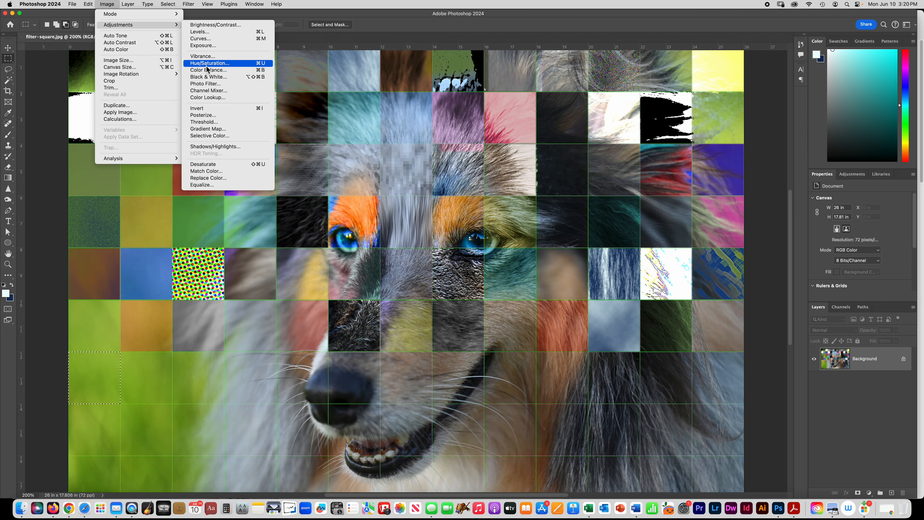
click(207, 64)
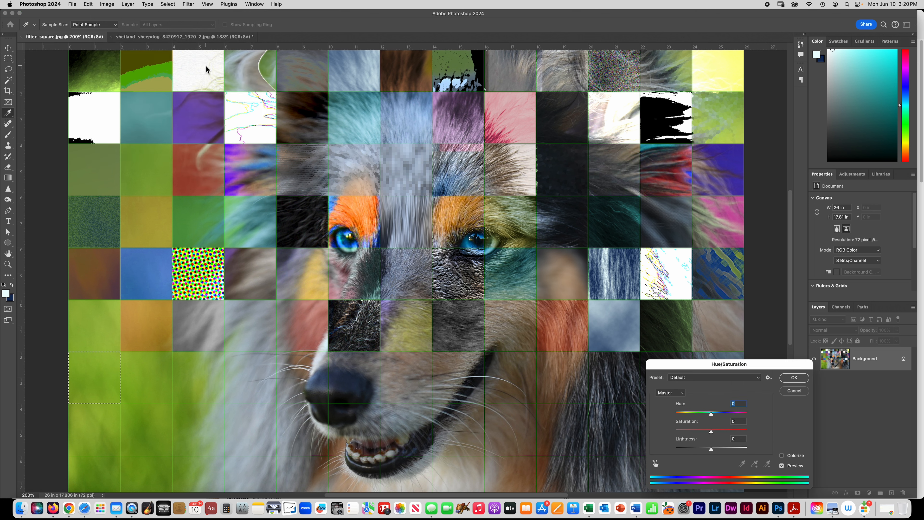
drag(673, 372, 187, 232)
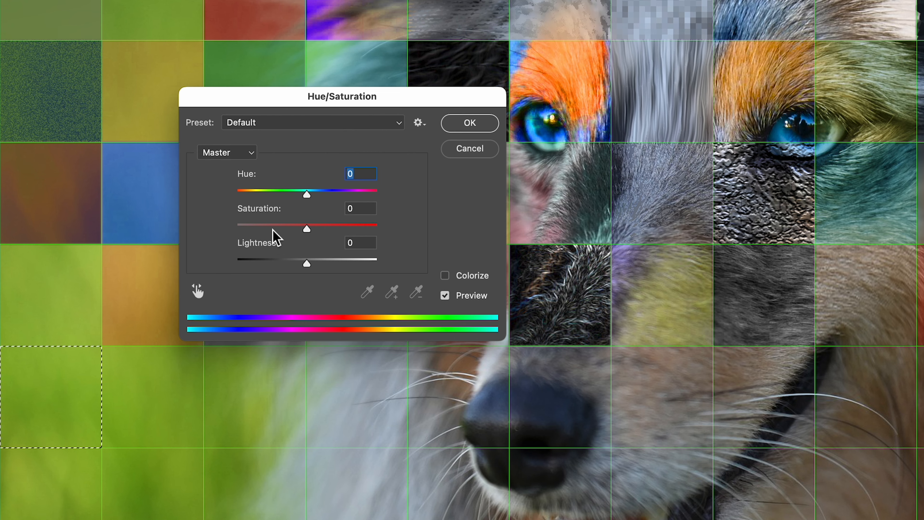
- Try shifting the selected square's colour, including hue -47 with saturation -1 and lightness +1
drag(299, 196, 307, 233)
mouse_move(306, 264)
mouse_down()
mouse_move(373, 265)
mouse_move(270, 266)
mouse_move(308, 266)
mouse_up()
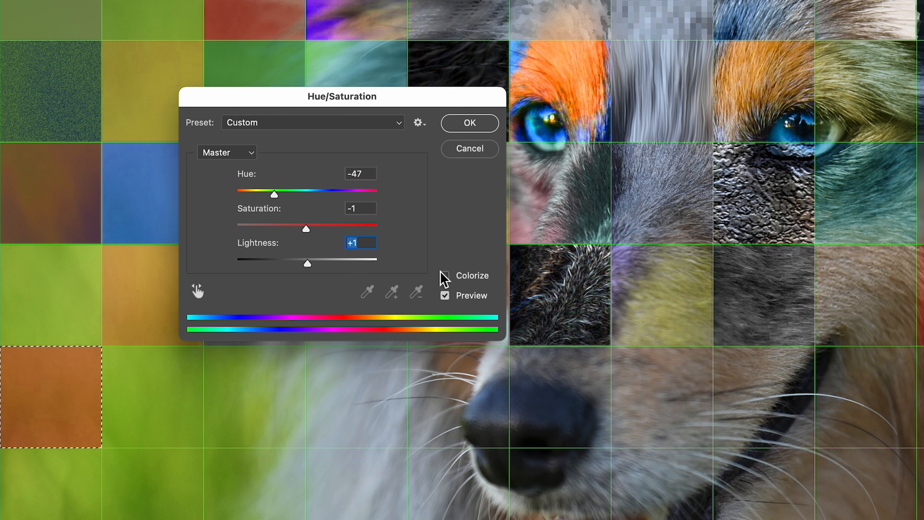
drag(274, 194, 324, 197)
- Colorize the selected square with hue 83, saturation 25 and lightness 0, and apply the adjustment
click(447, 277)
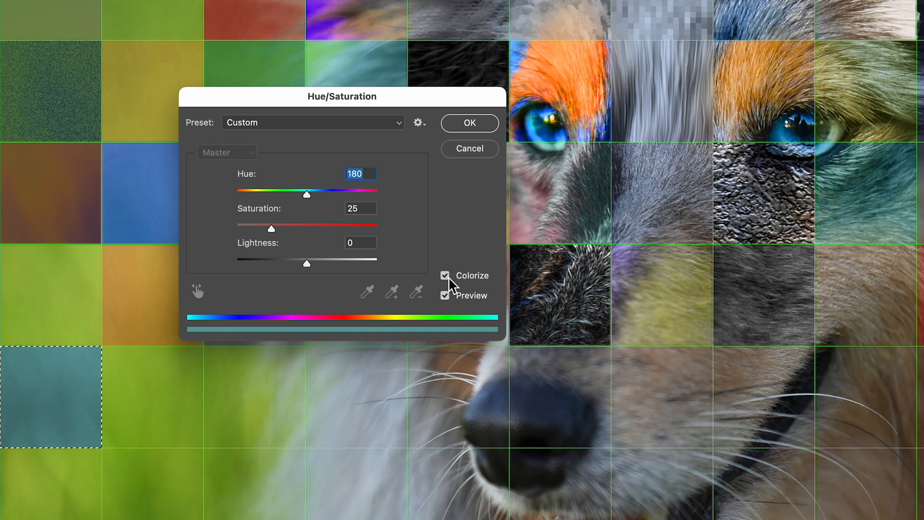
drag(311, 199, 271, 196)
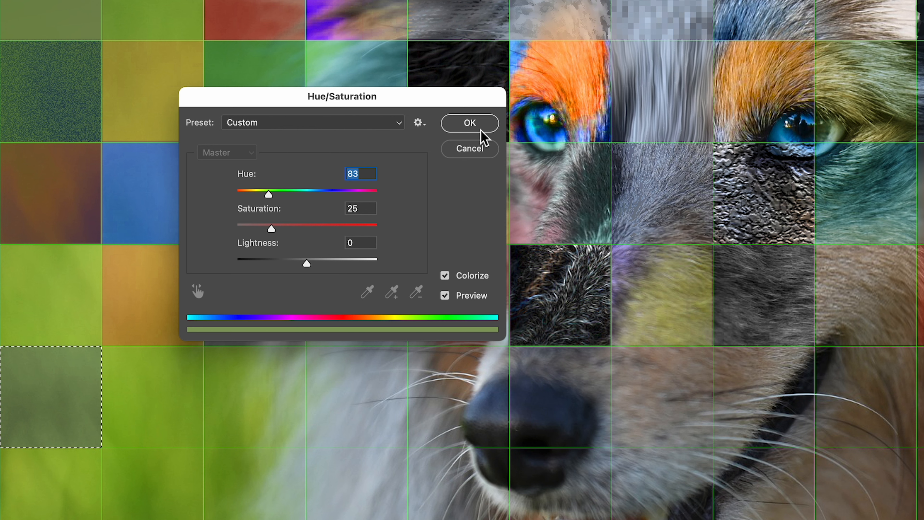
click(479, 128)
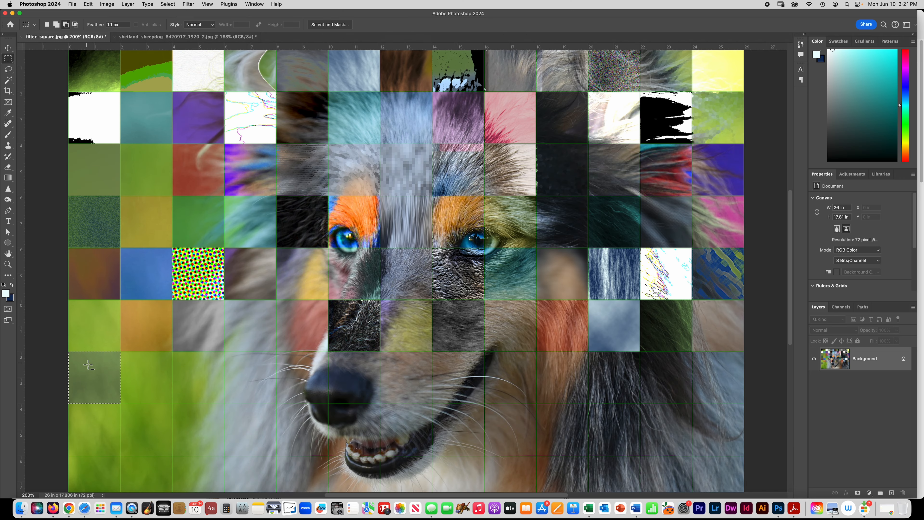
- Drop the selection, select the neighbouring green square in the second column, and look through the available image adjustments
key(super+d)
drag(122, 352, 172, 404)
click(108, 4)
mouse_move(122, 25)
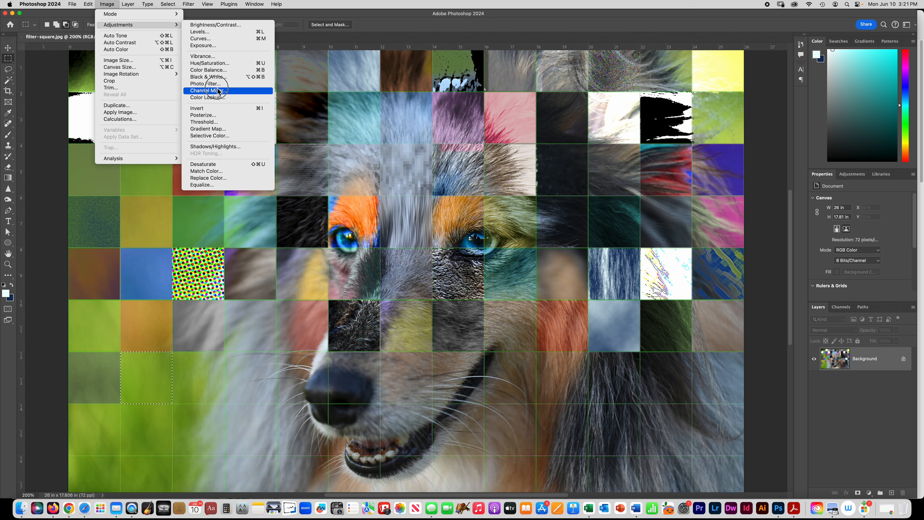
key(Escape)
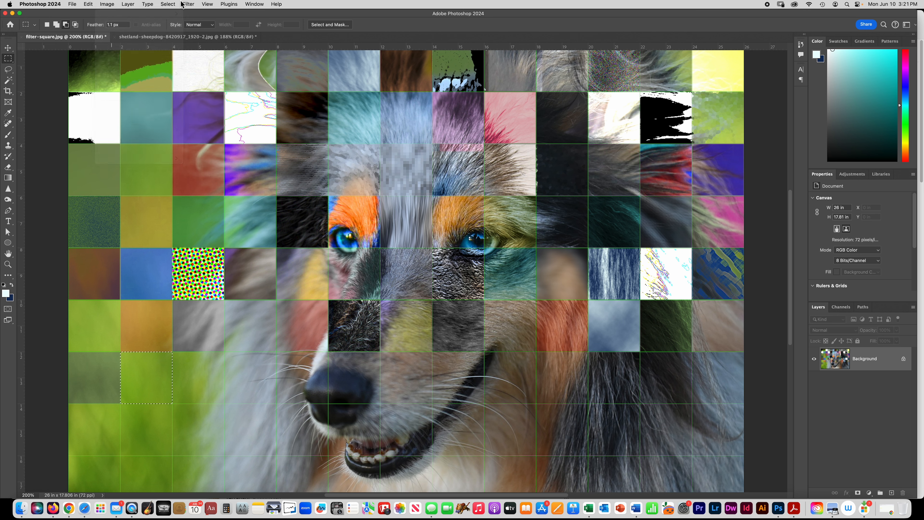
- Look through the available filter categories and open the Filter Gallery for the selected second-column square
click(189, 4)
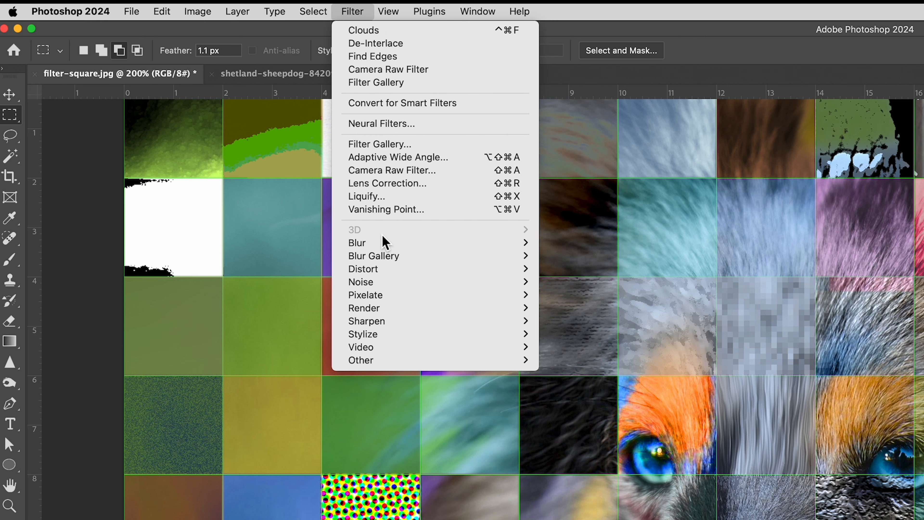
mouse_move(375, 241)
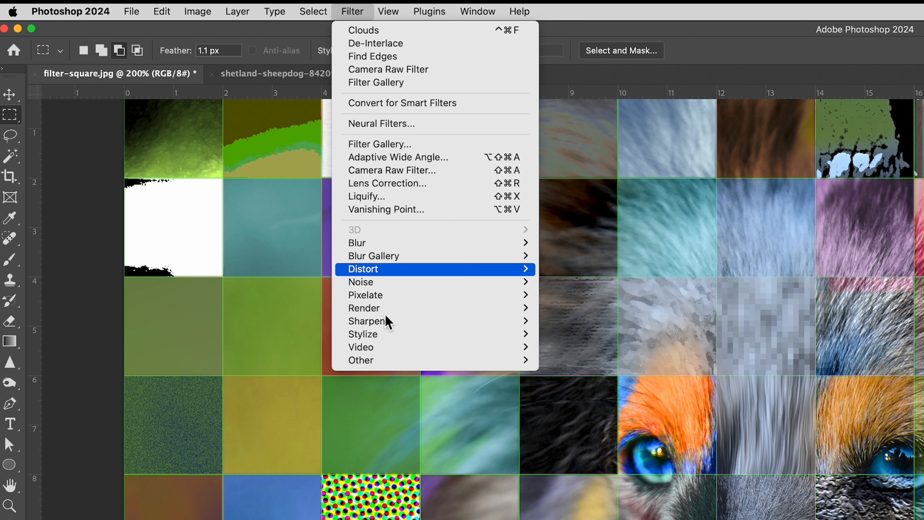
mouse_move(389, 362)
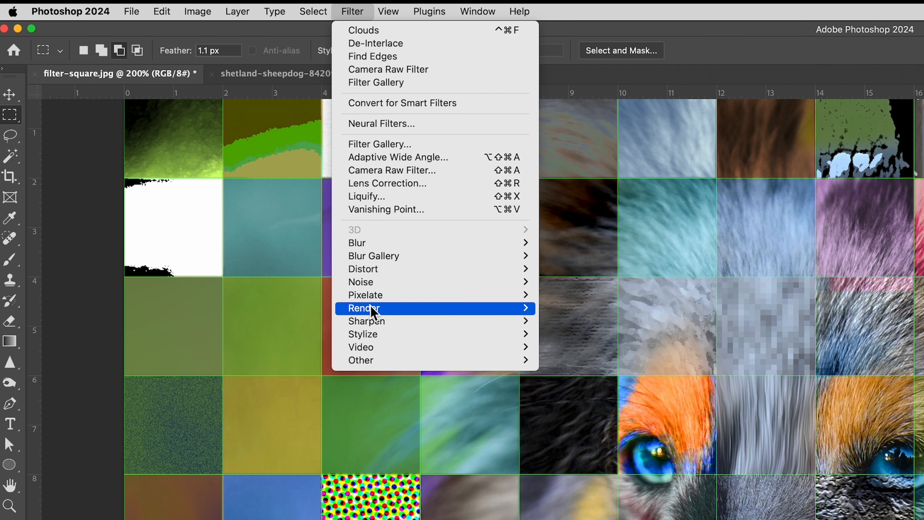
mouse_move(371, 307)
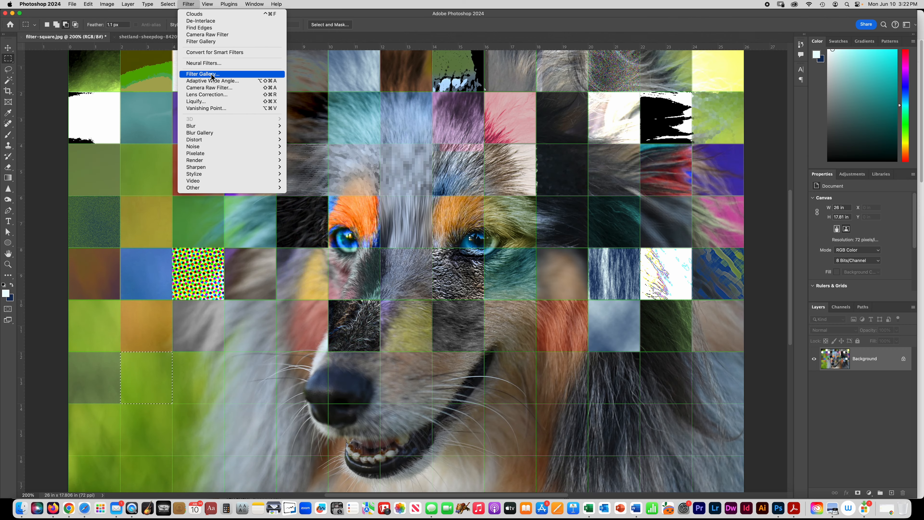
click(374, 144)
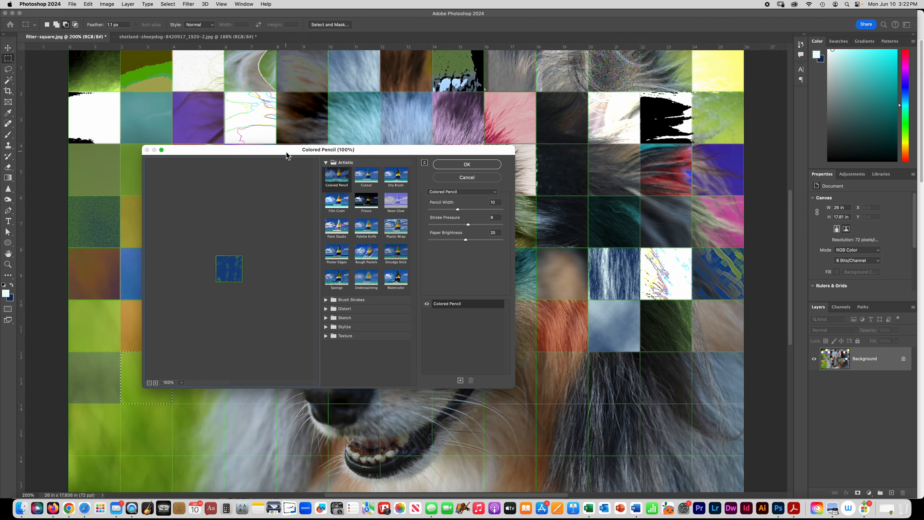
- Try the artistic Fresco and Poster Edges effects on the selected square
drag(288, 156, 373, 47)
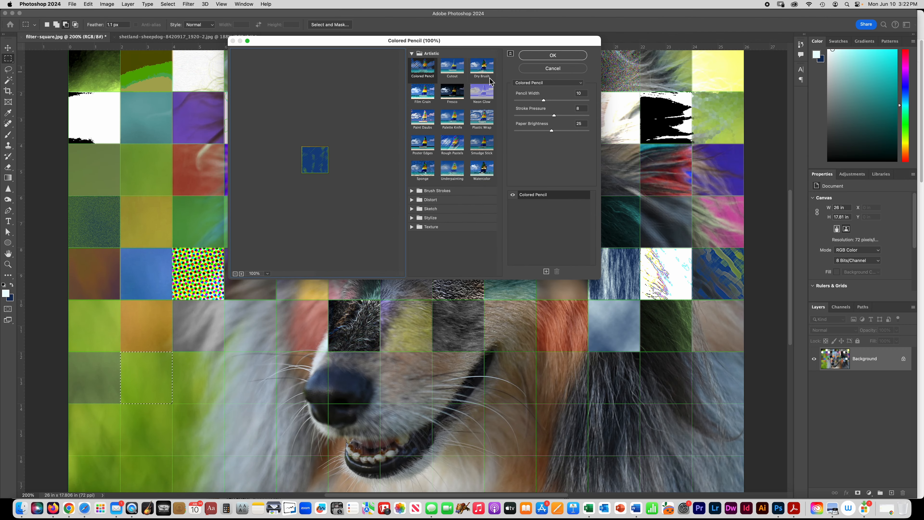
click(451, 93)
click(418, 153)
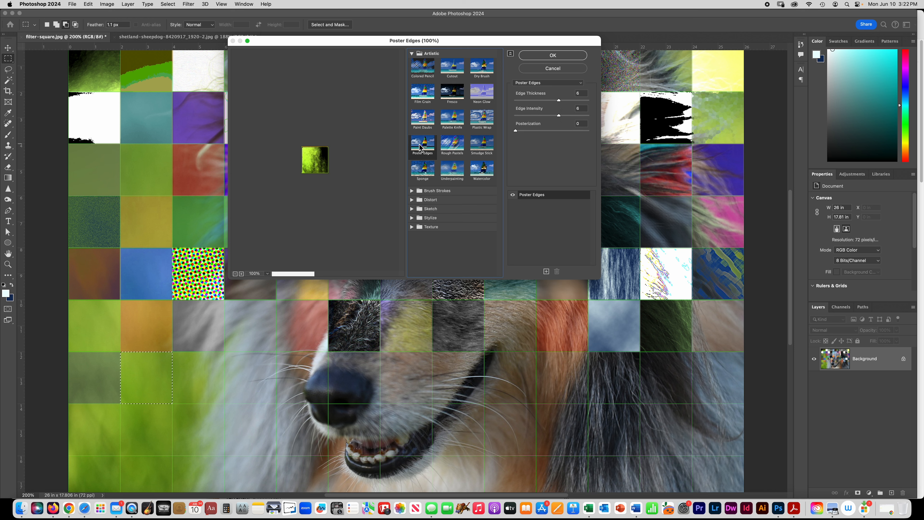
- Apply the Dark Strokes effect from the Brush Strokes category to the selected square, with a reduced balance
click(413, 191)
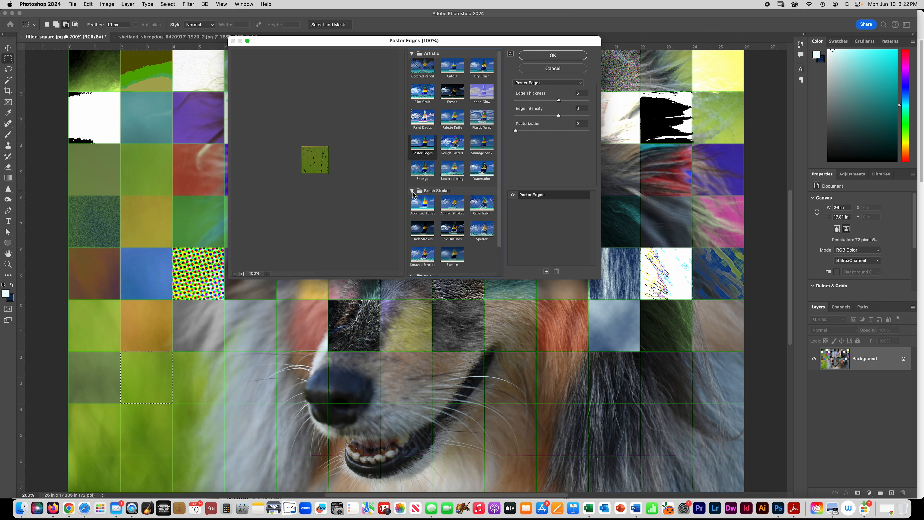
click(413, 213)
click(427, 233)
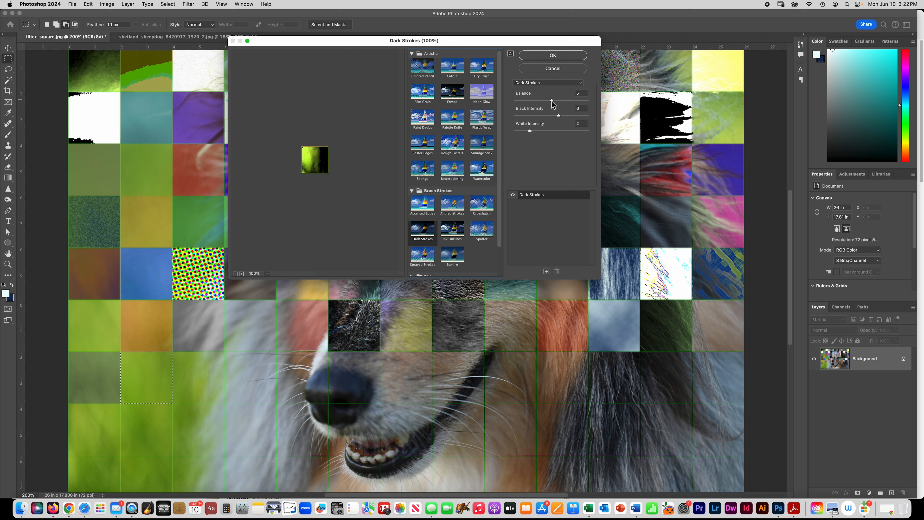
drag(551, 100, 538, 101)
click(546, 55)
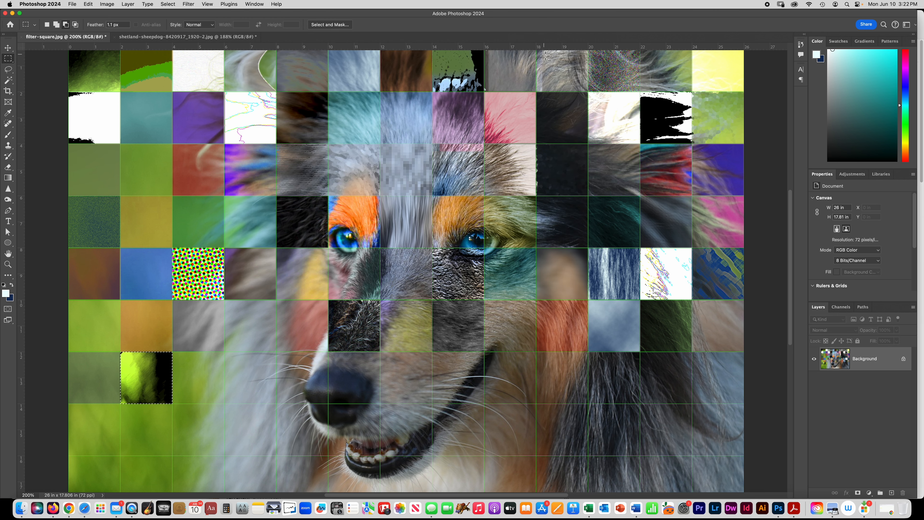
- Replace the selection with the neighbouring green square in the third column and open it in Liquify, leaving without applying the filter
click(546, 55)
drag(173, 354, 224, 404)
click(189, 4)
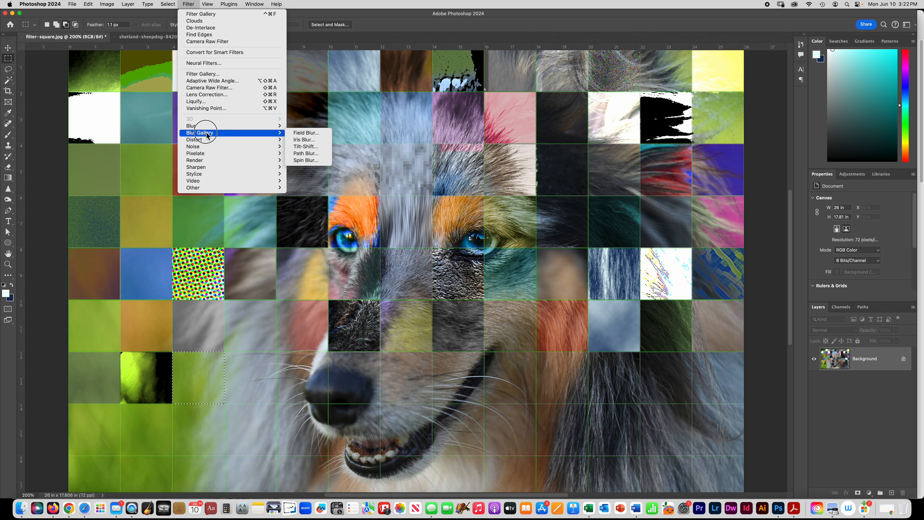
click(195, 104)
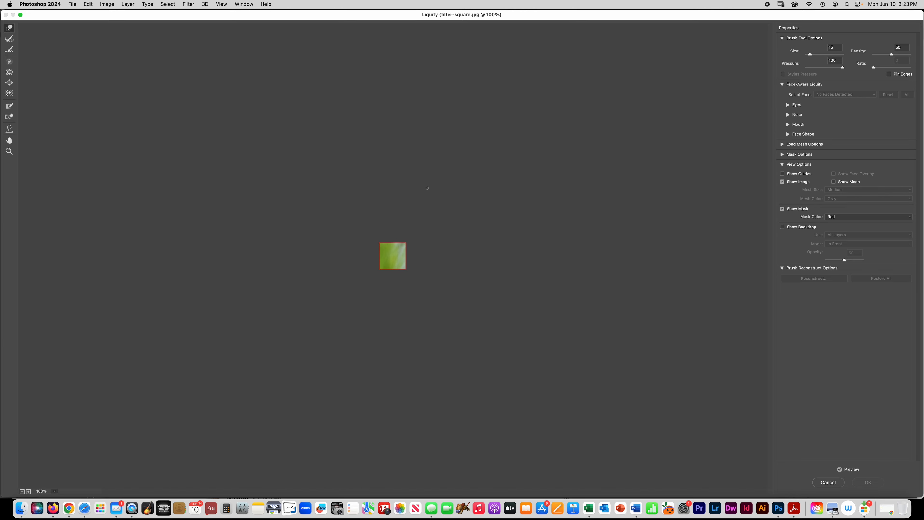
click(819, 483)
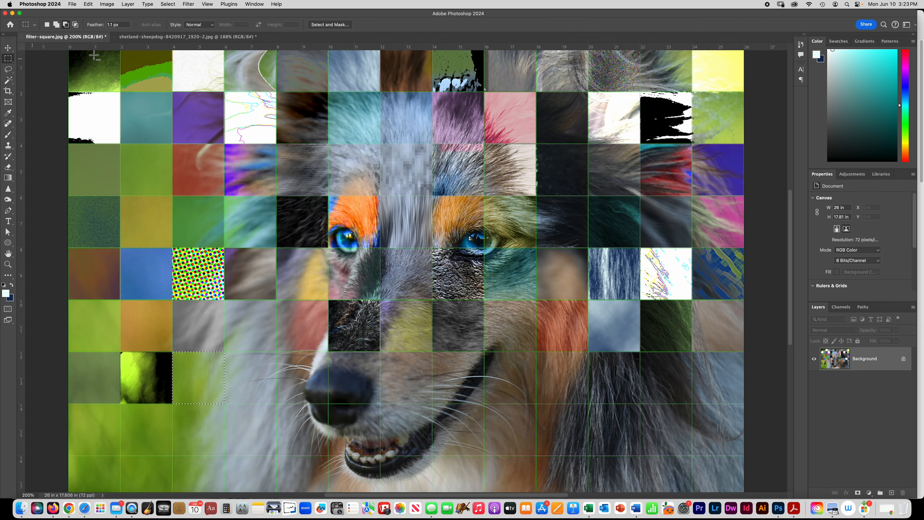
click(109, 4)
mouse_move(114, 26)
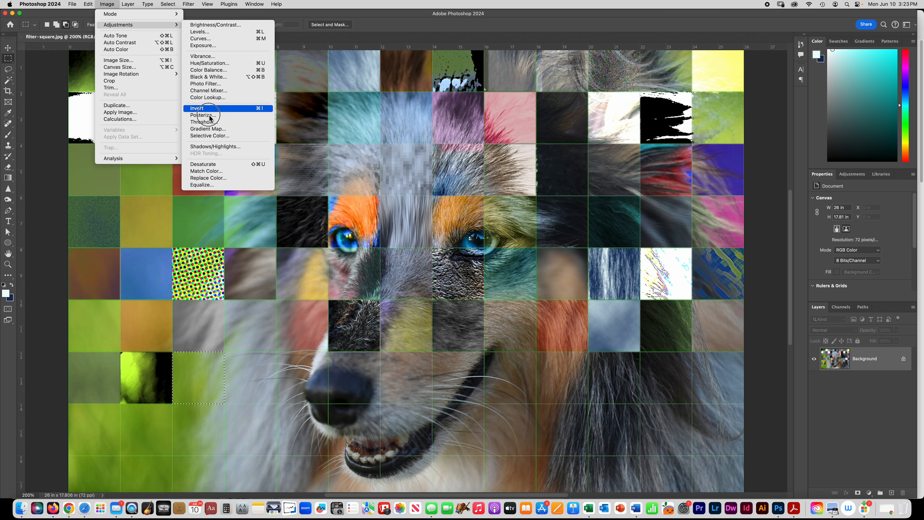
mouse_move(193, 4)
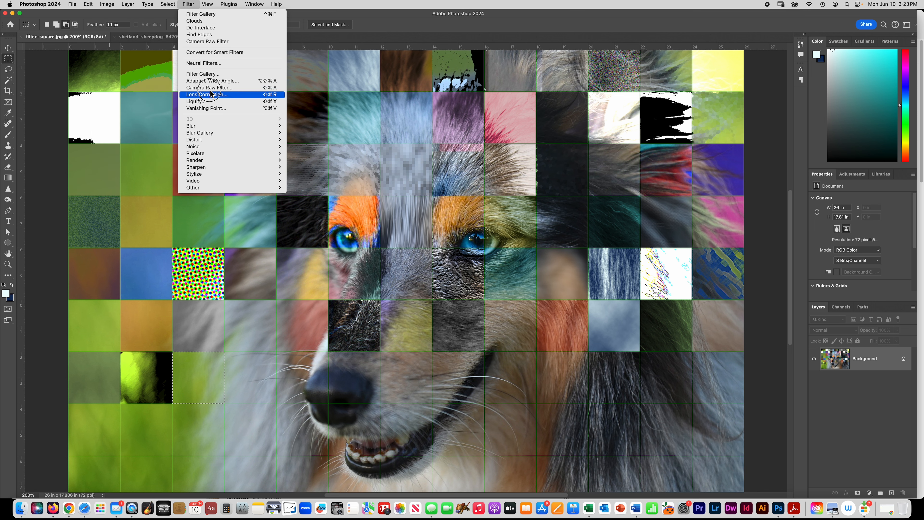
click(190, 4)
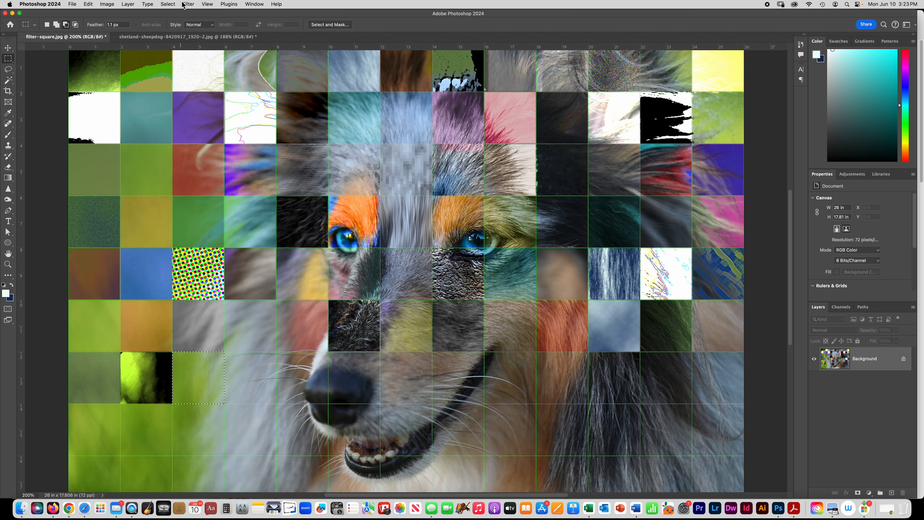
- Hide the grid overlay on the sheepdog image
click(204, 4)
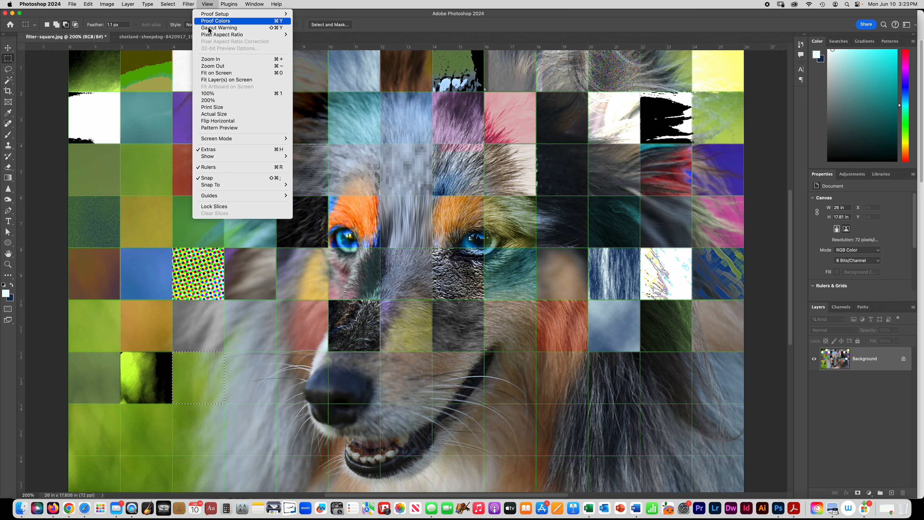
mouse_move(216, 155)
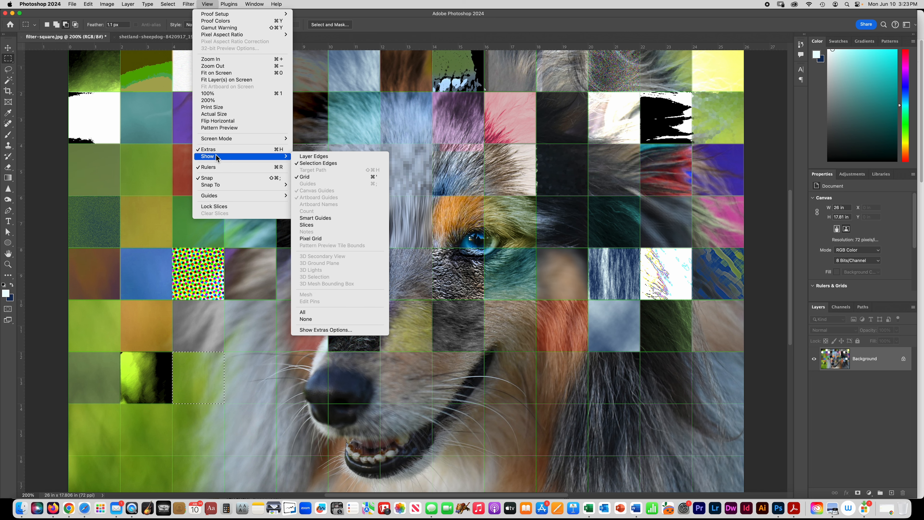
click(308, 180)
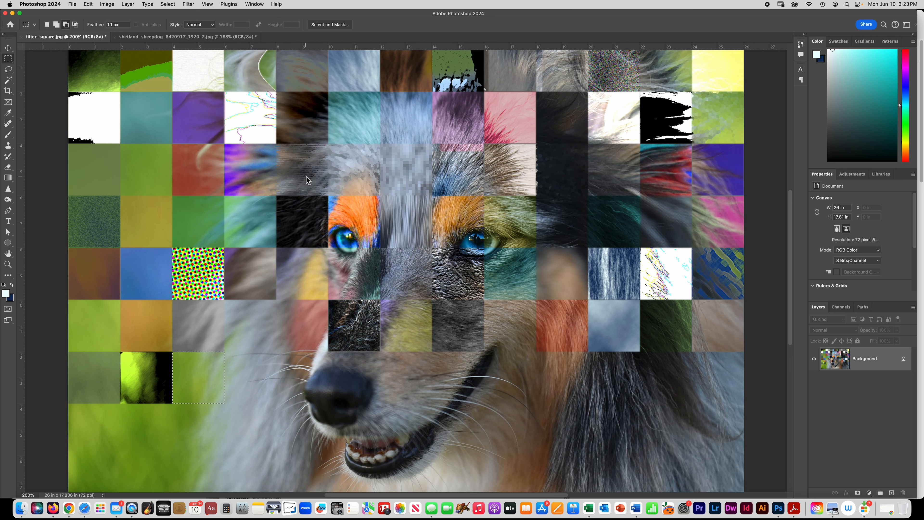